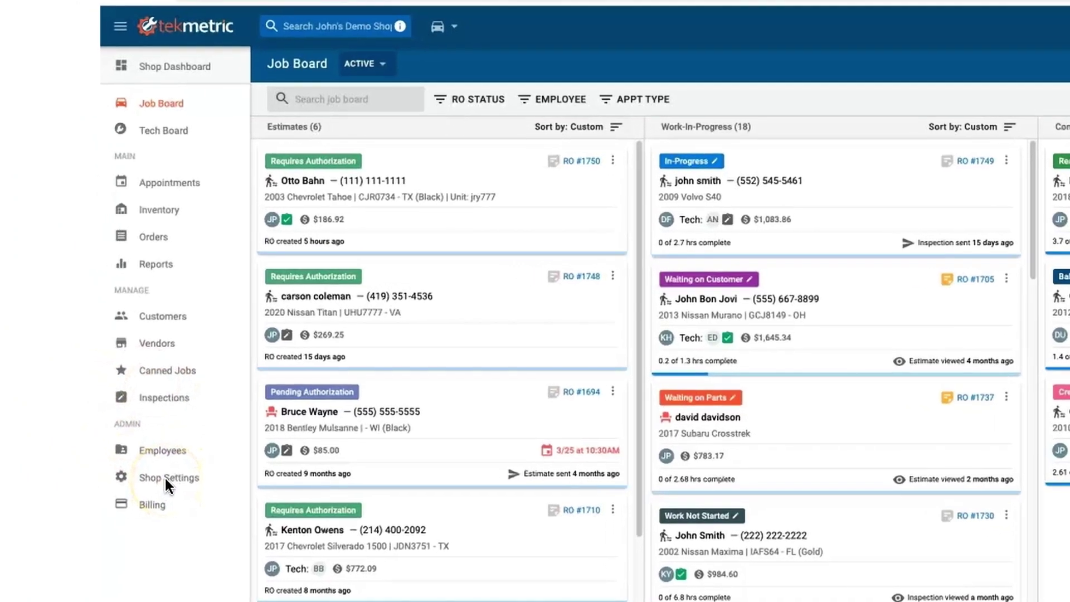
# In Shop Settings' Integrations, scroll to the Carquest card and open its connection settings.
pyautogui.click(165, 477)
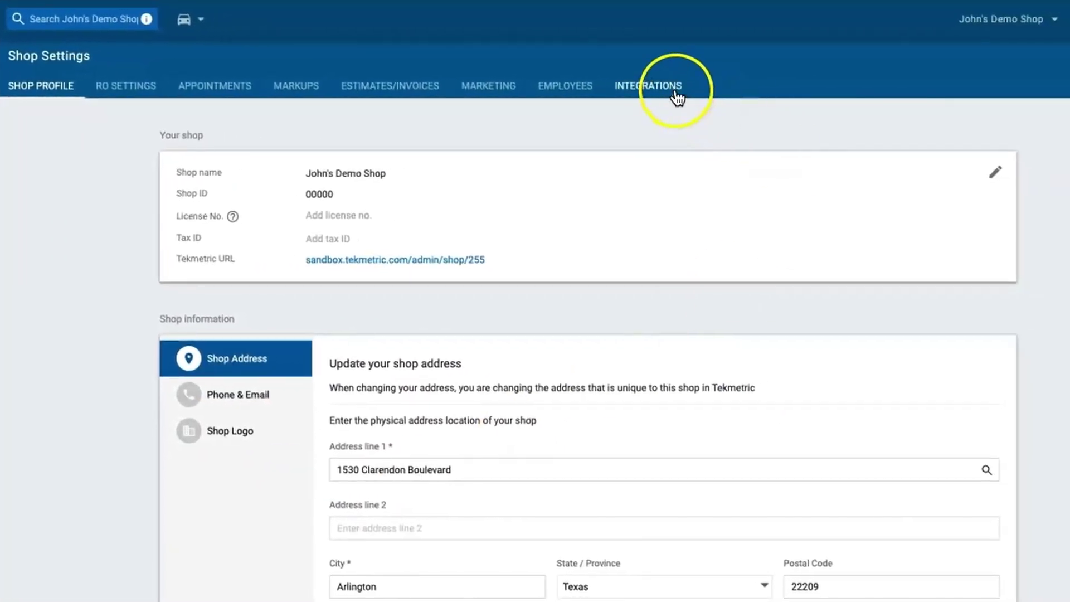
pyautogui.click(678, 95)
pyautogui.scroll(-3, 424, 413)
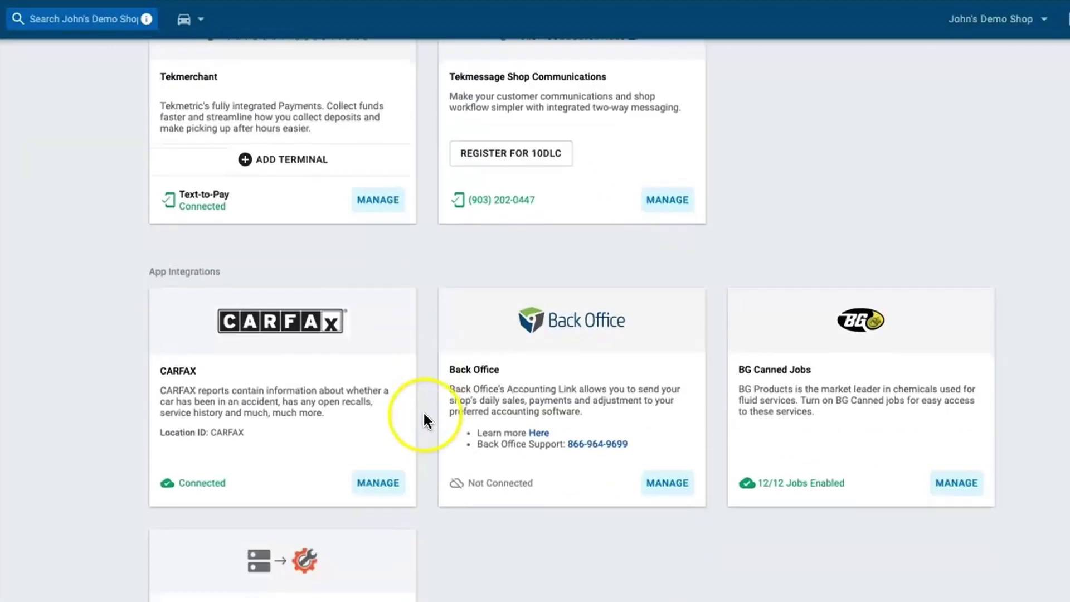
pyautogui.scroll(-15, 425, 412)
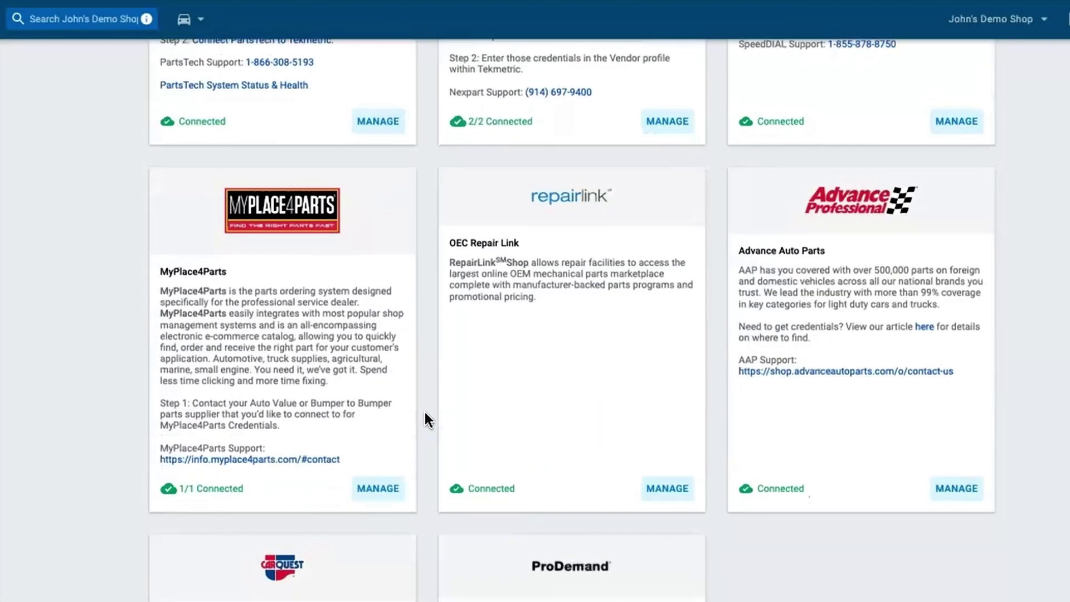
pyautogui.scroll(-4, 425, 413)
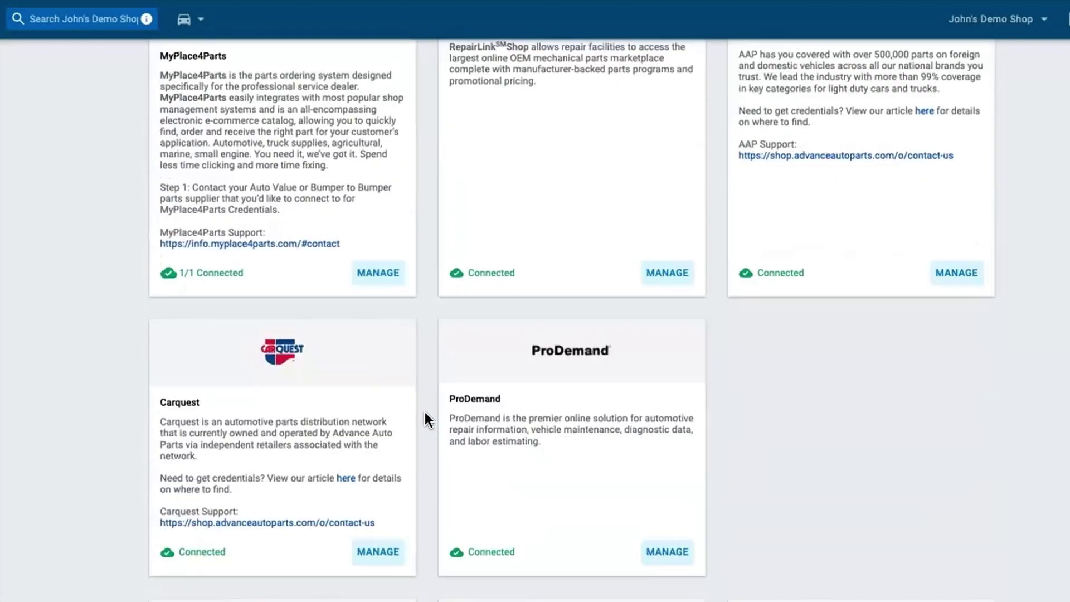
pyautogui.click(385, 556)
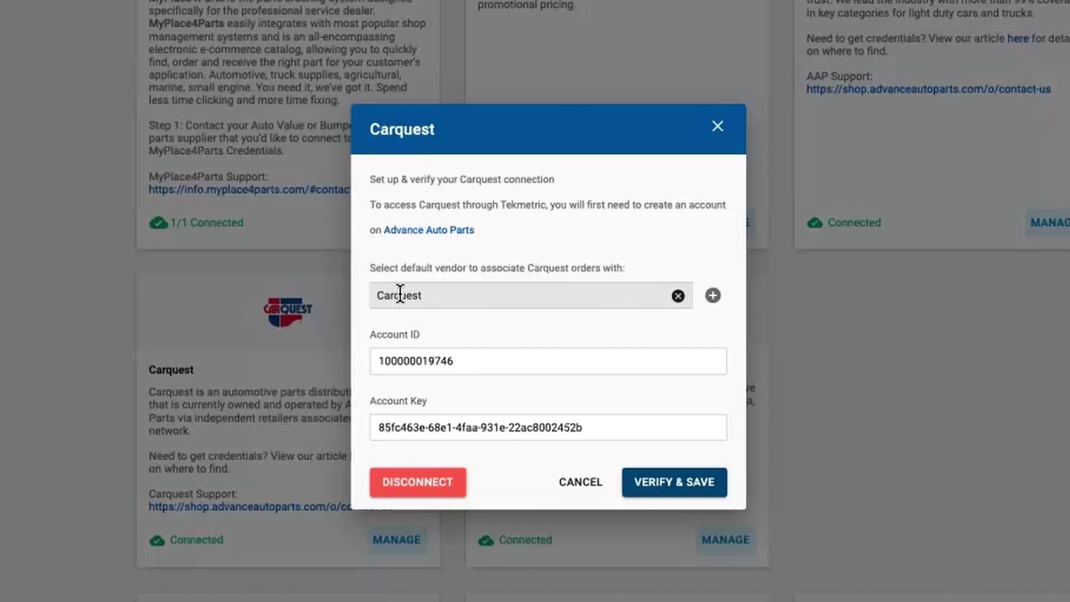
# Confirm the Carquest account ID and key, then verify and save the connection.
pyautogui.click(408, 351)
pyautogui.click(406, 399)
pyautogui.click(587, 447)
pyautogui.click(657, 480)
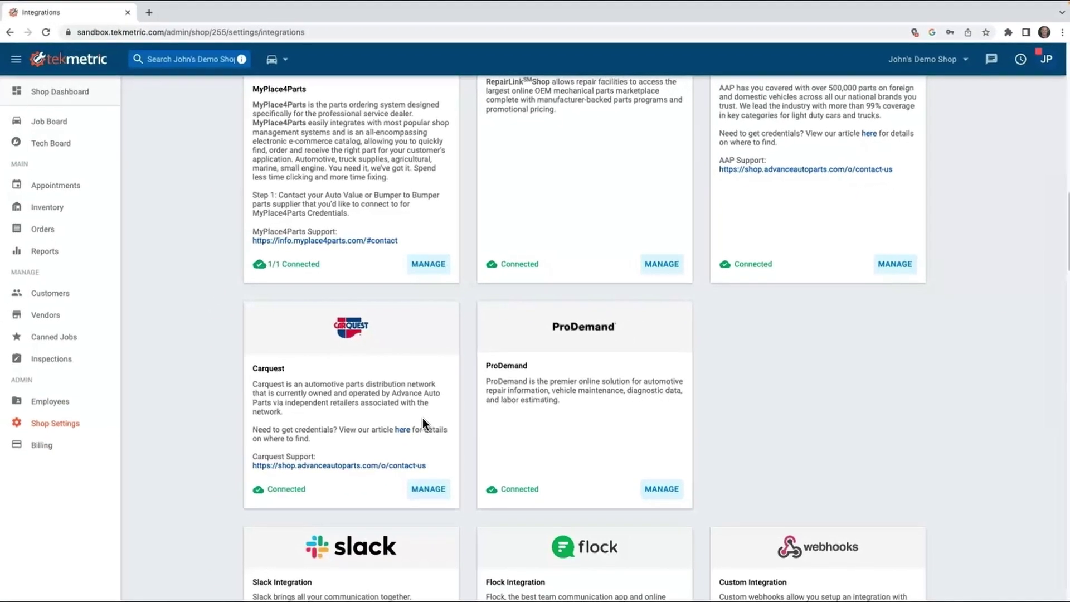
# From the Job Board, open the RO #1750 estimate for the 2003 Chevrolet Tahoe.
pyautogui.click(82, 135)
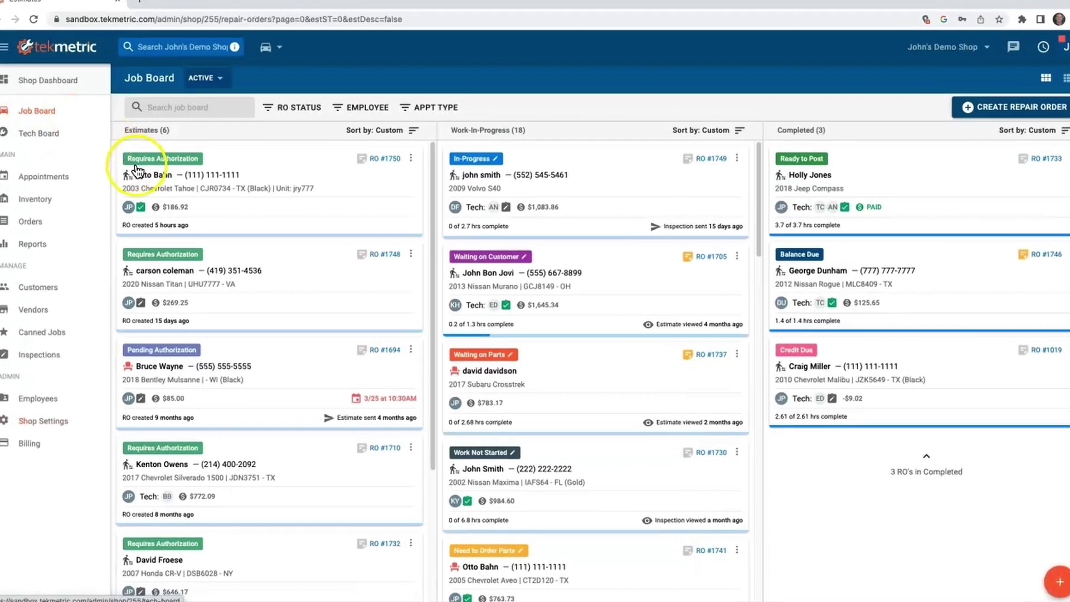
pyautogui.click(177, 176)
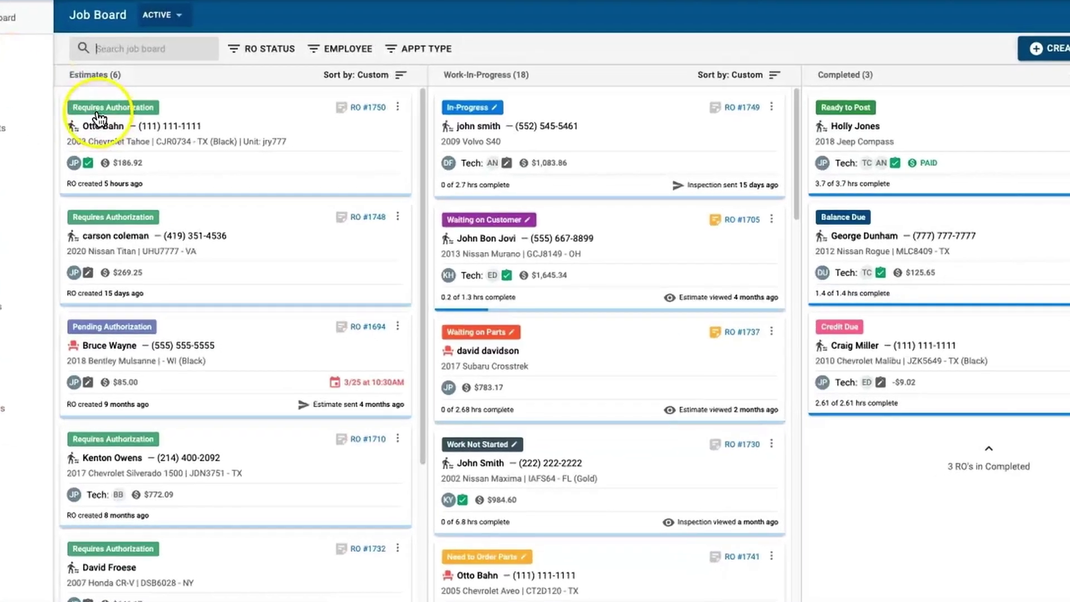
pyautogui.click(126, 132)
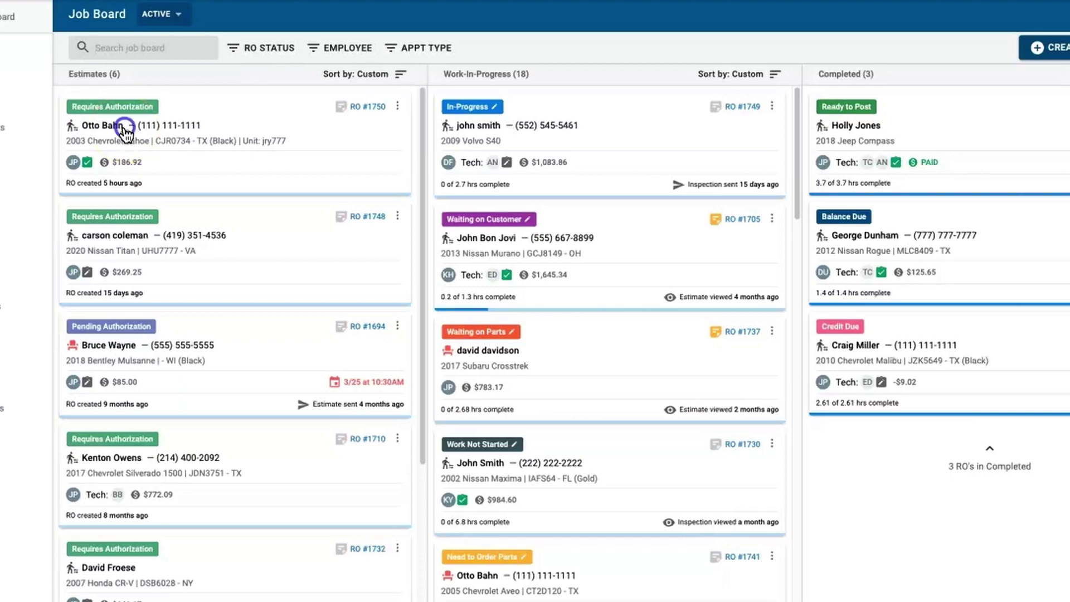
pyautogui.click(144, 134)
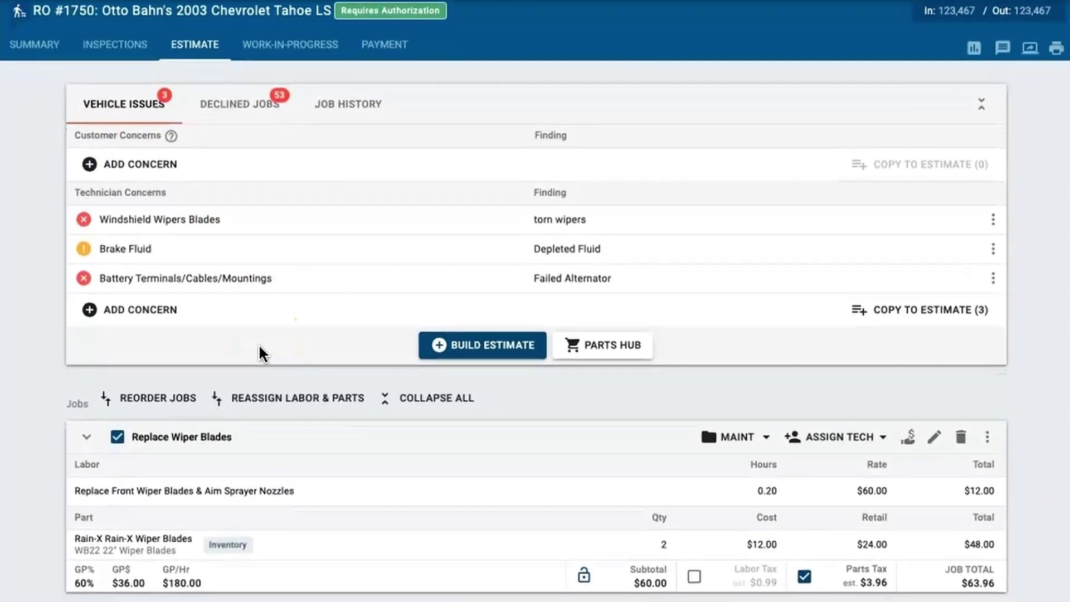
# Copy the Battery Terminals failed-alternator concern to the estimate as a new job.
pyautogui.scroll(-1, 261, 354)
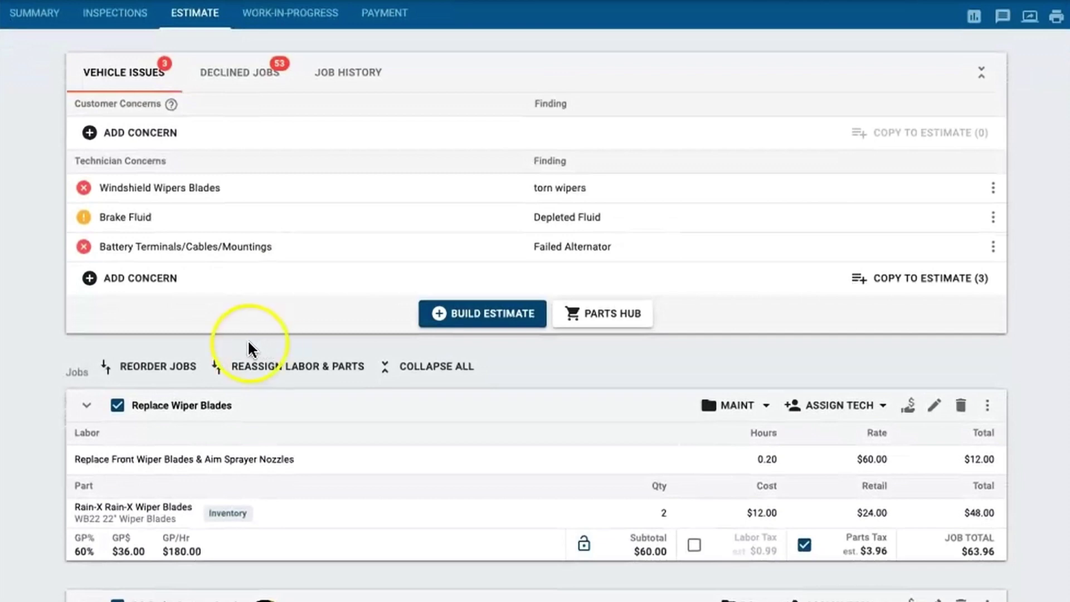
pyautogui.click(993, 249)
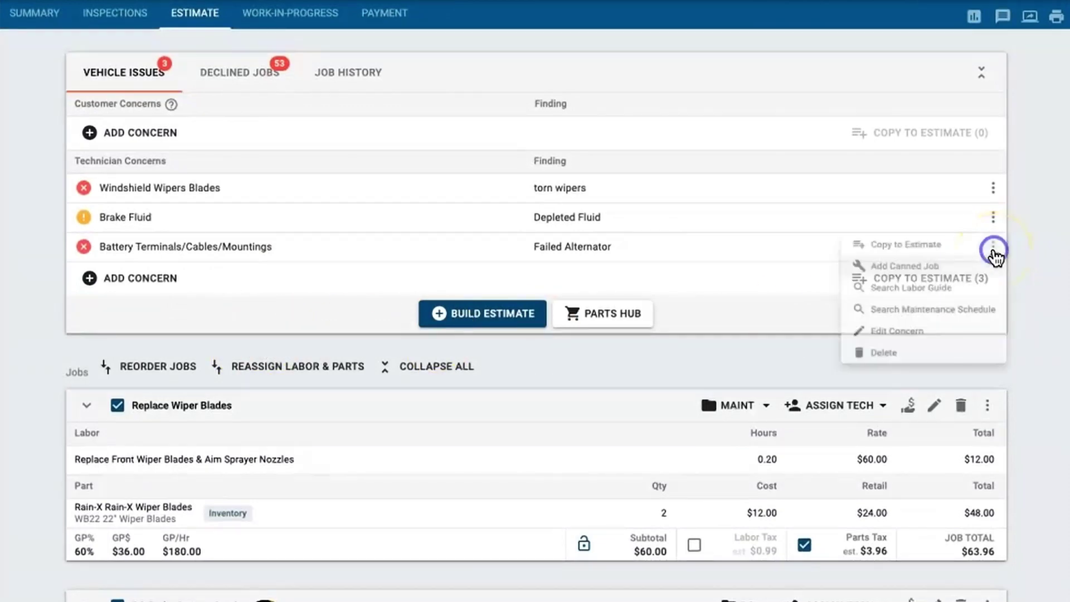
pyautogui.click(934, 246)
pyautogui.scroll(-6, 301, 332)
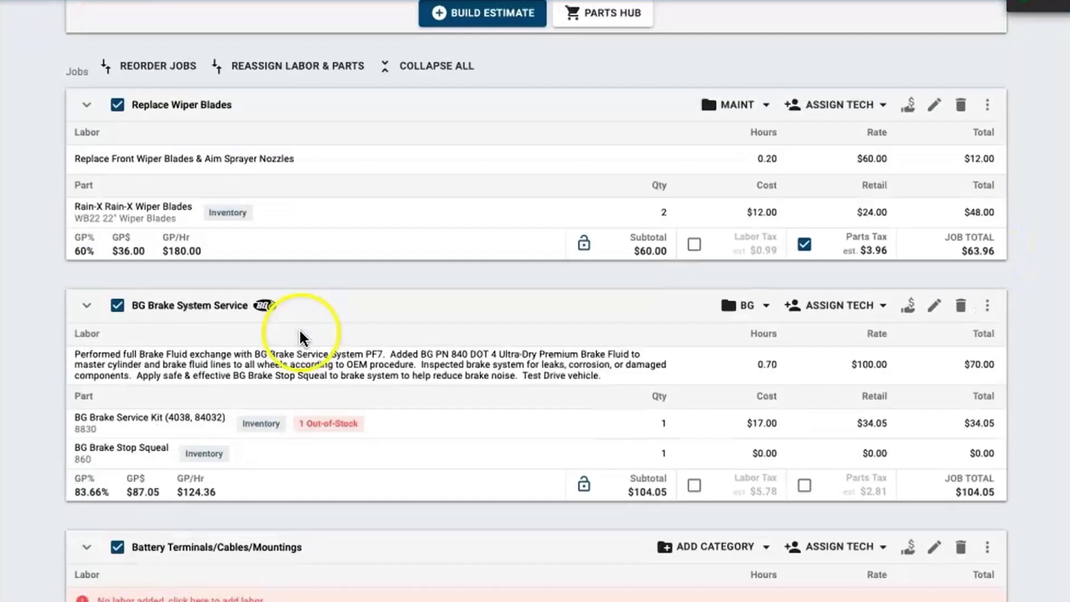
pyautogui.scroll(-2, 301, 331)
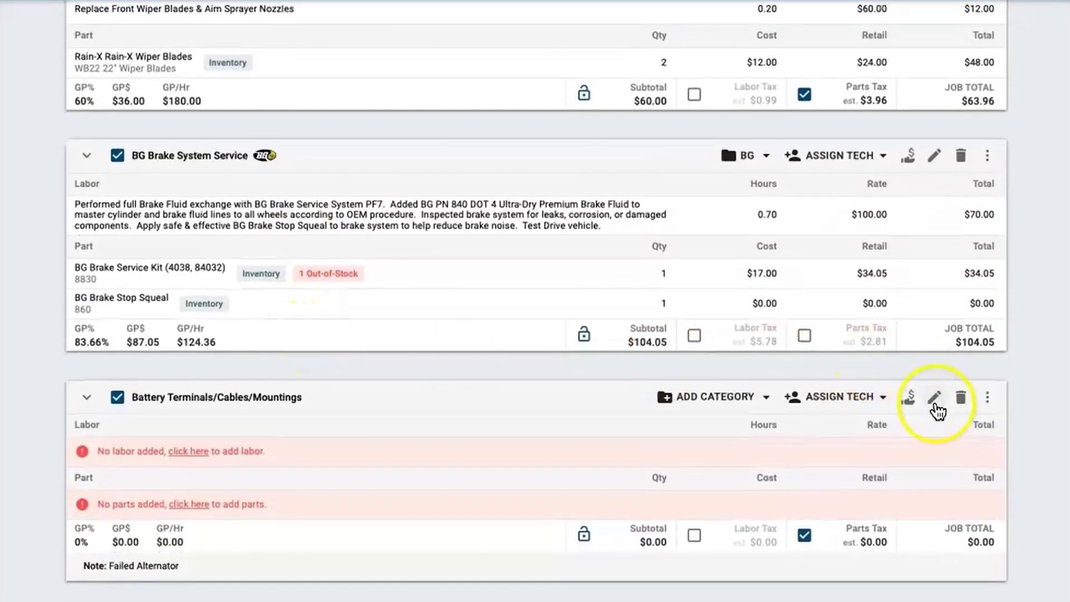
# Retitle the new job 'replace failed alternator' and bring up the vehicle's Labor Guide.
pyautogui.click(935, 397)
pyautogui.moveTo(257, 402); pyautogui.dragTo(100, 390)
pyautogui.write('re')
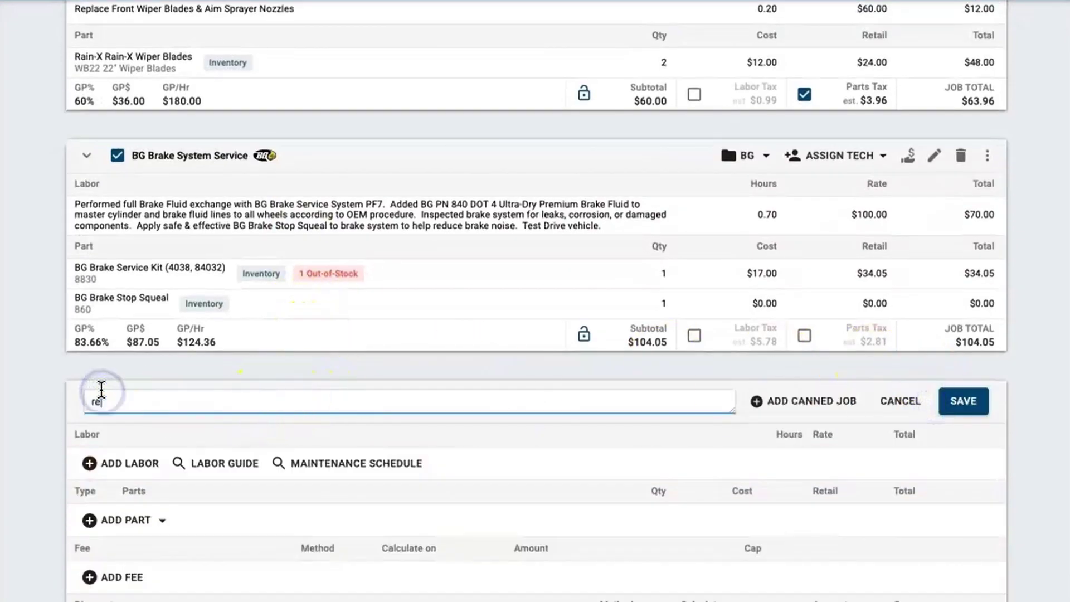
pyautogui.write('place failed ')
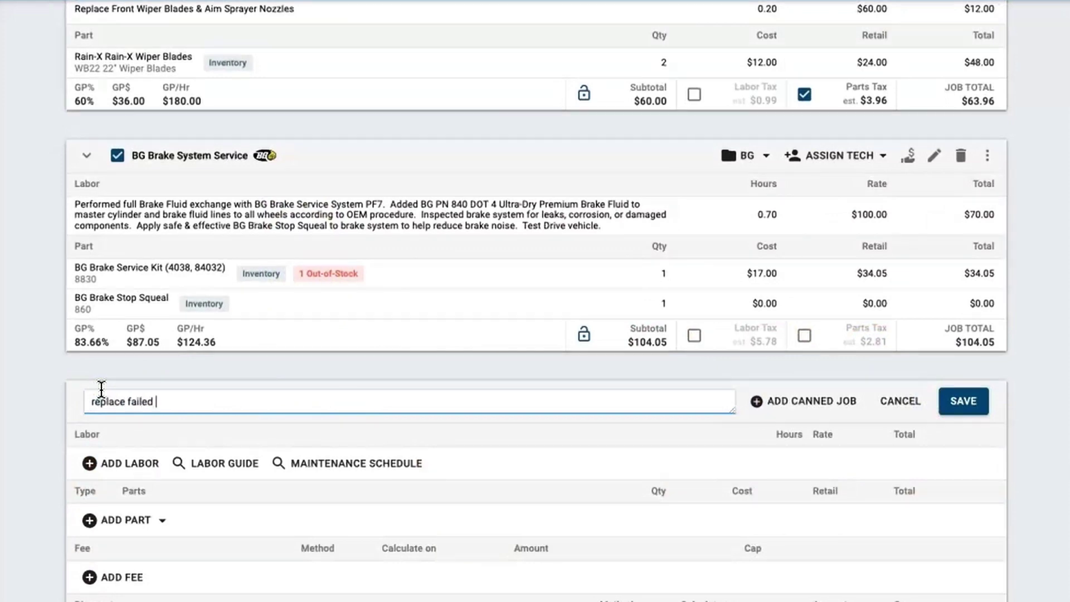
pyautogui.write('alternator')
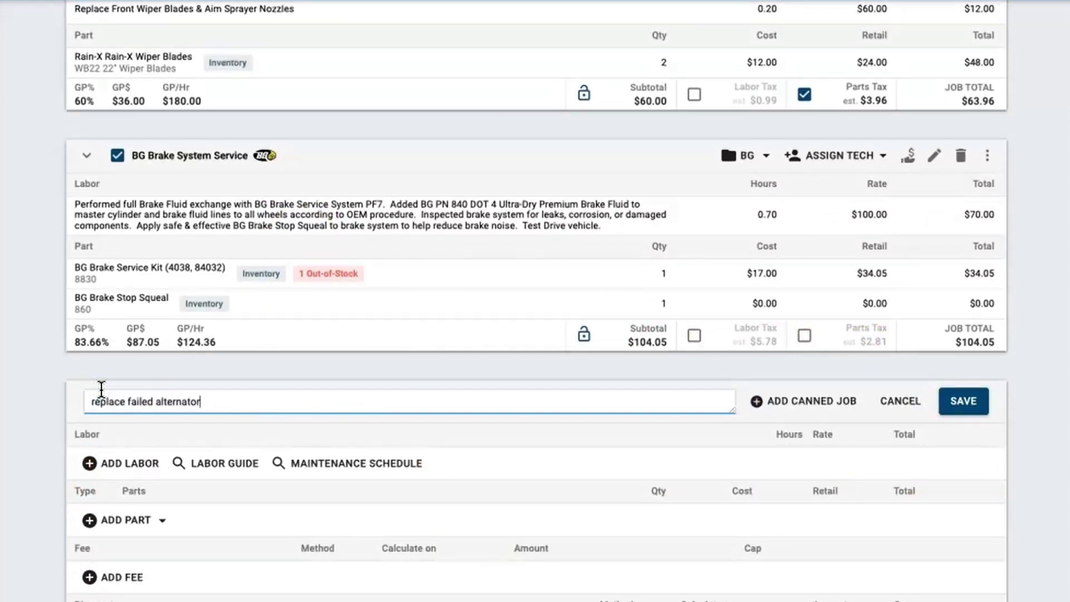
pyautogui.click(154, 462)
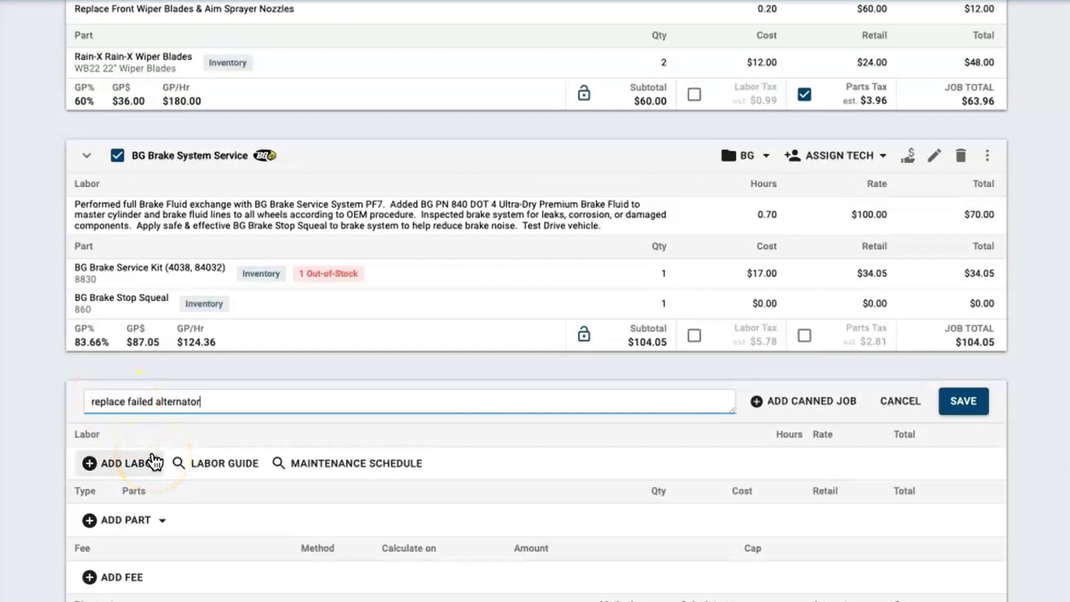
pyautogui.click(186, 465)
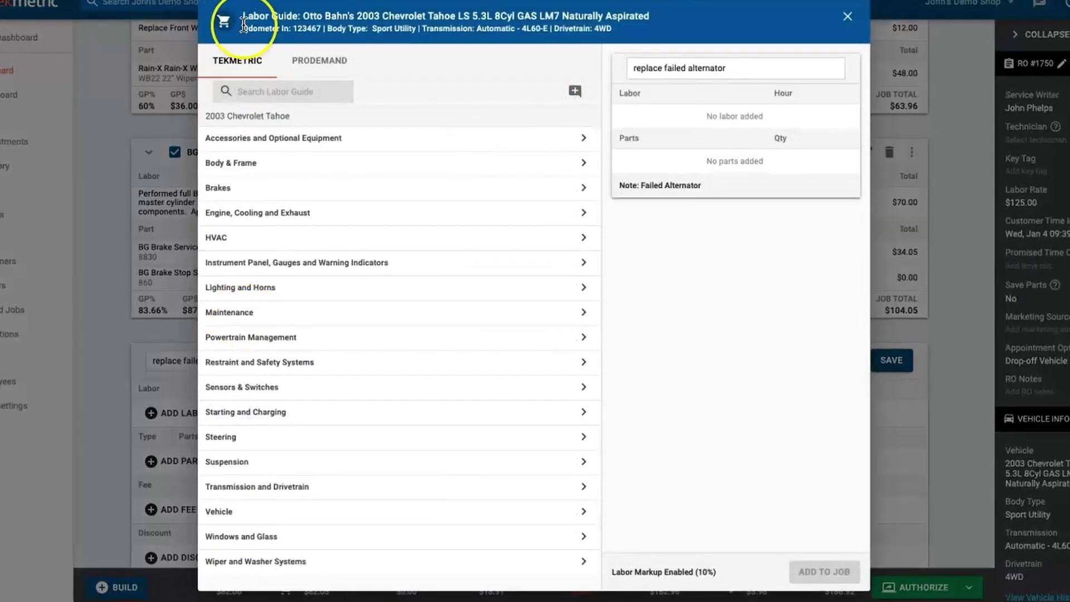
# Add 0.77 hours of Remove & Replace Alternator labor, then choose Add part from Carquest.
pyautogui.write('alt')
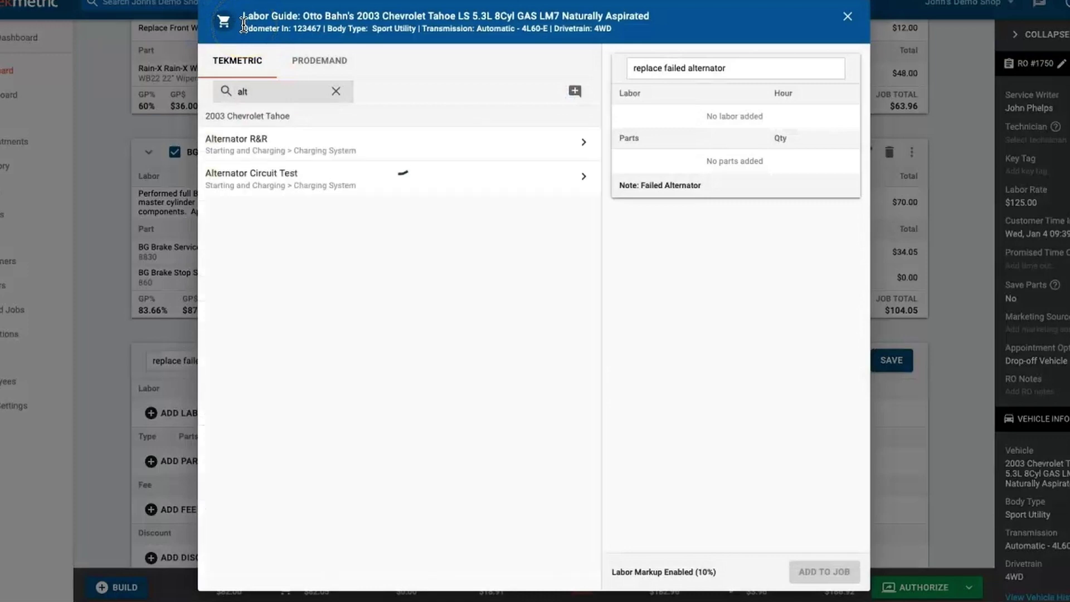
pyautogui.click(261, 56)
pyautogui.click(302, 149)
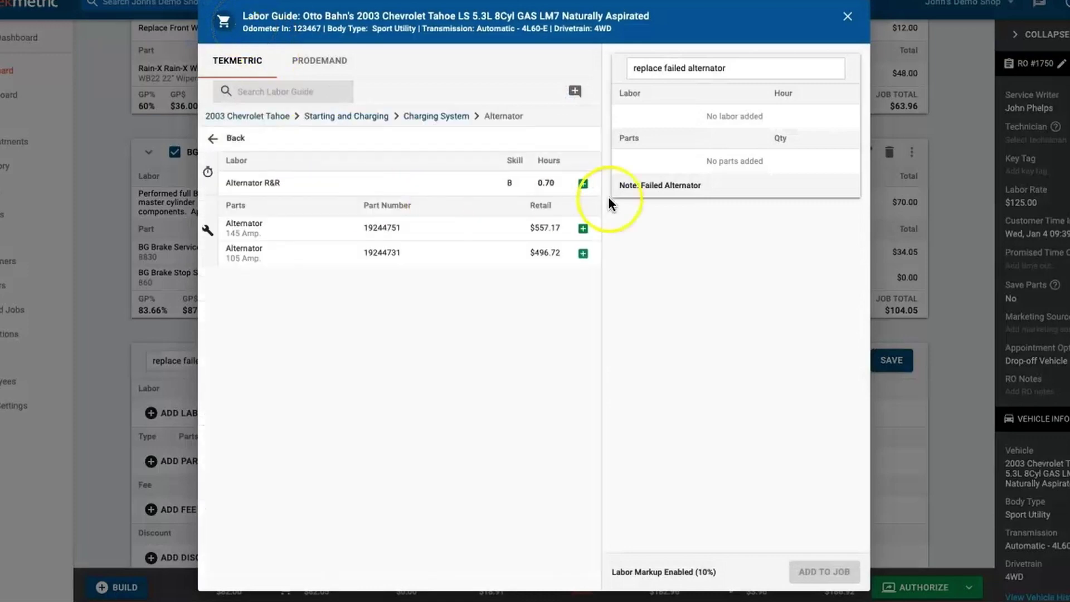
pyautogui.click(583, 185)
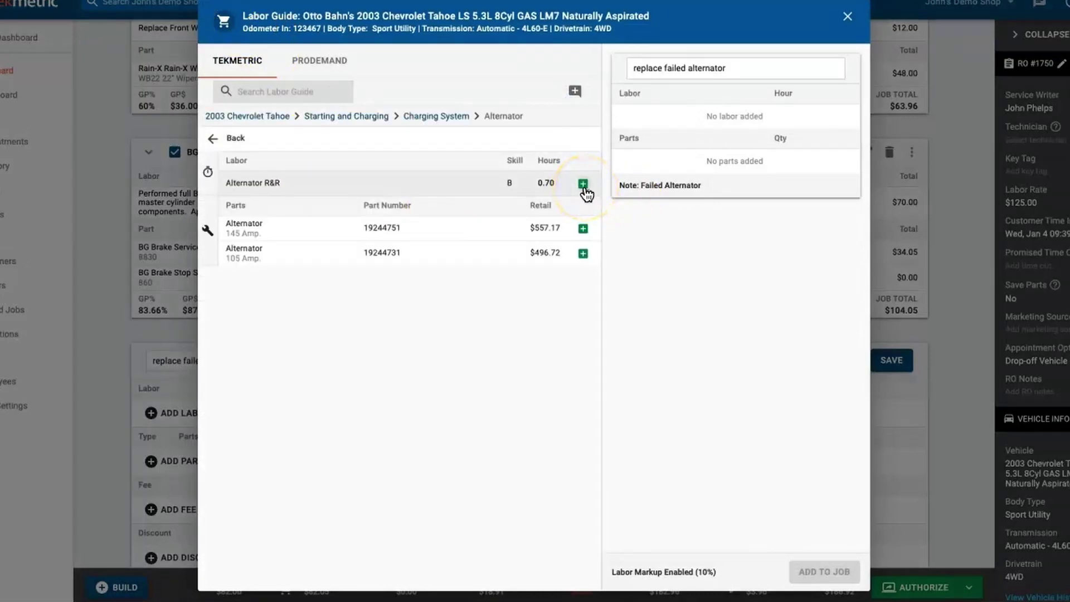
pyautogui.click(583, 184)
pyautogui.click(825, 572)
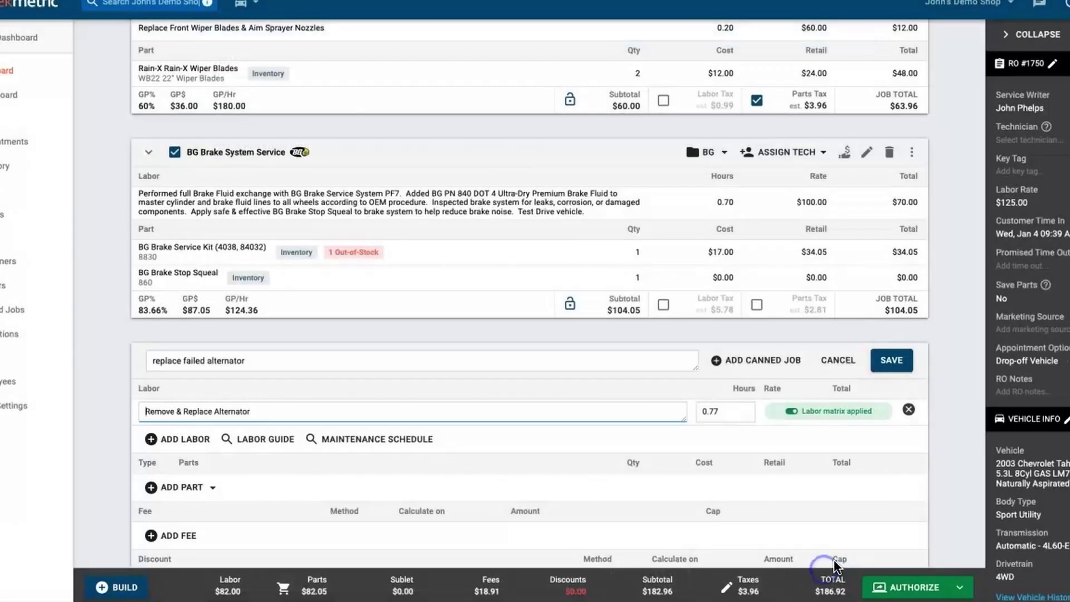
pyautogui.click(295, 410)
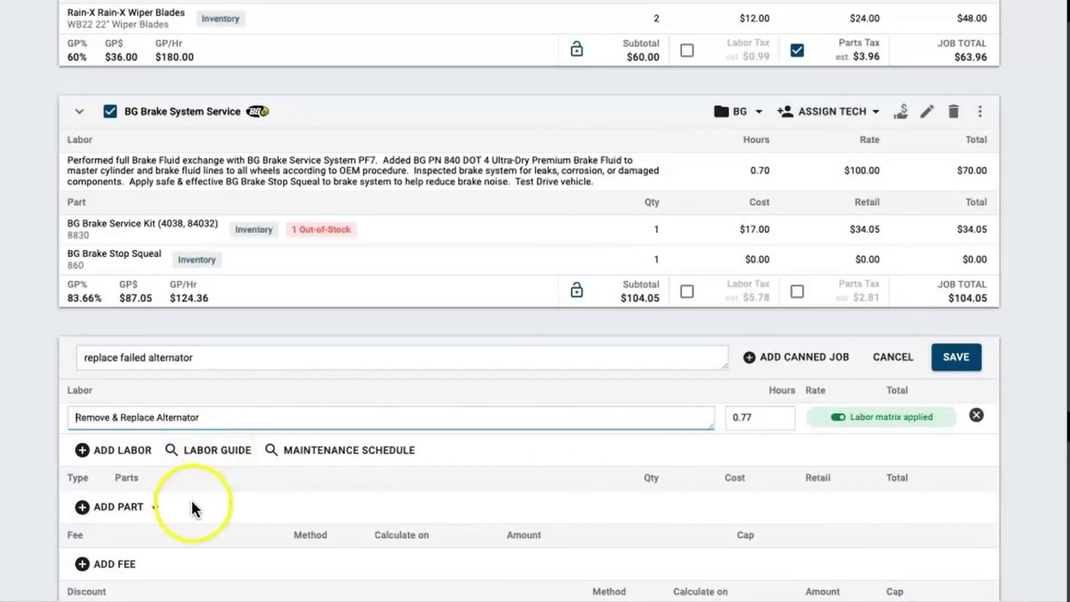
pyautogui.click(158, 510)
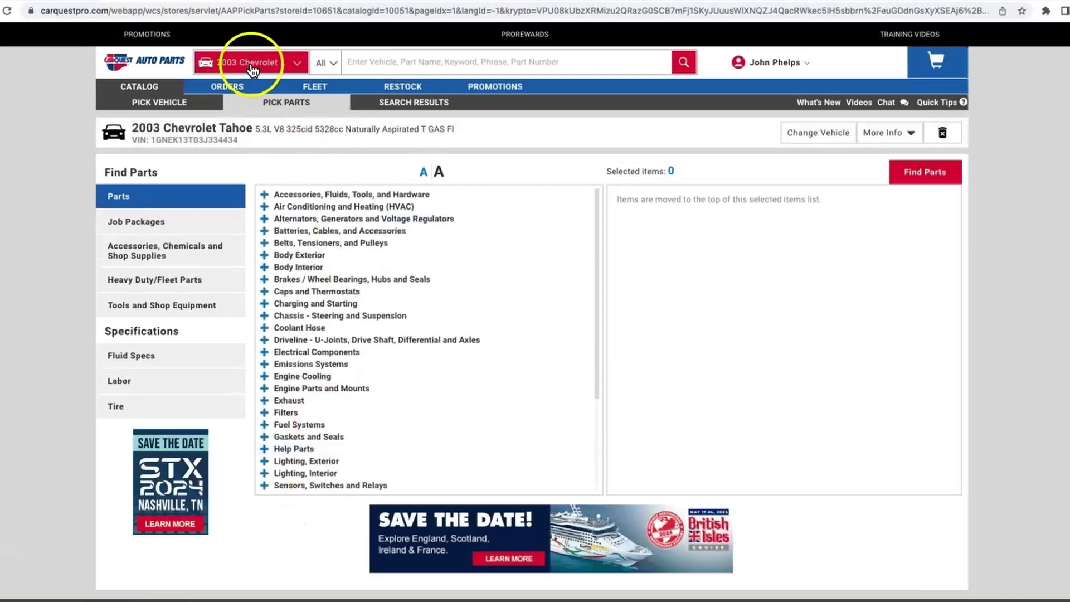
# Search Carquest for 'alternator' and add the 145 Amp alternator 8292AN ($233.99) to the cart.
pyautogui.click(350, 62)
pyautogui.write('altn')
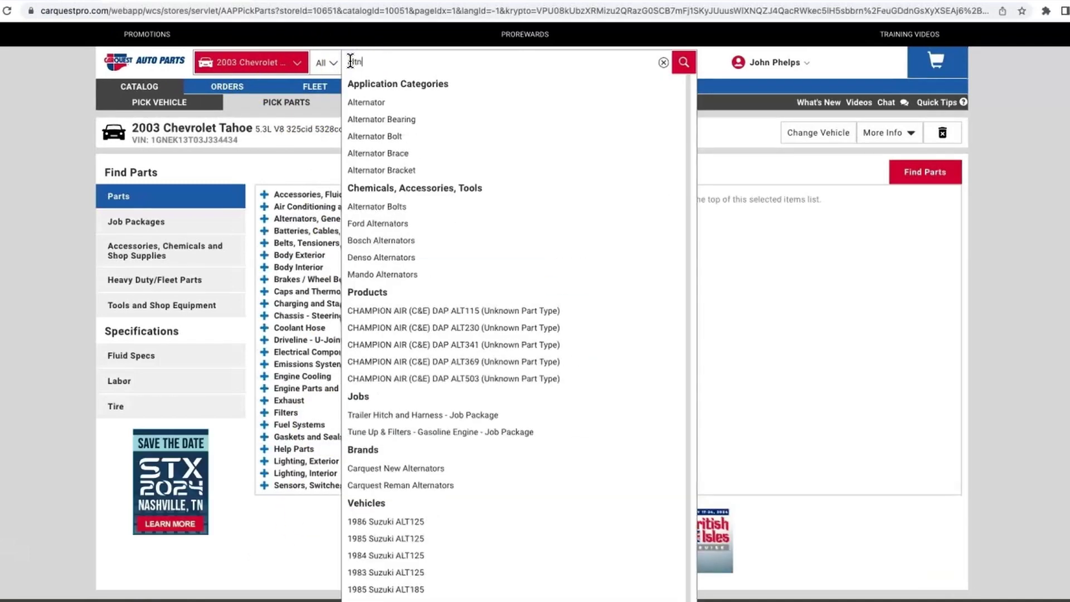
pyautogui.press('BackSpace')
pyautogui.write('ernator')
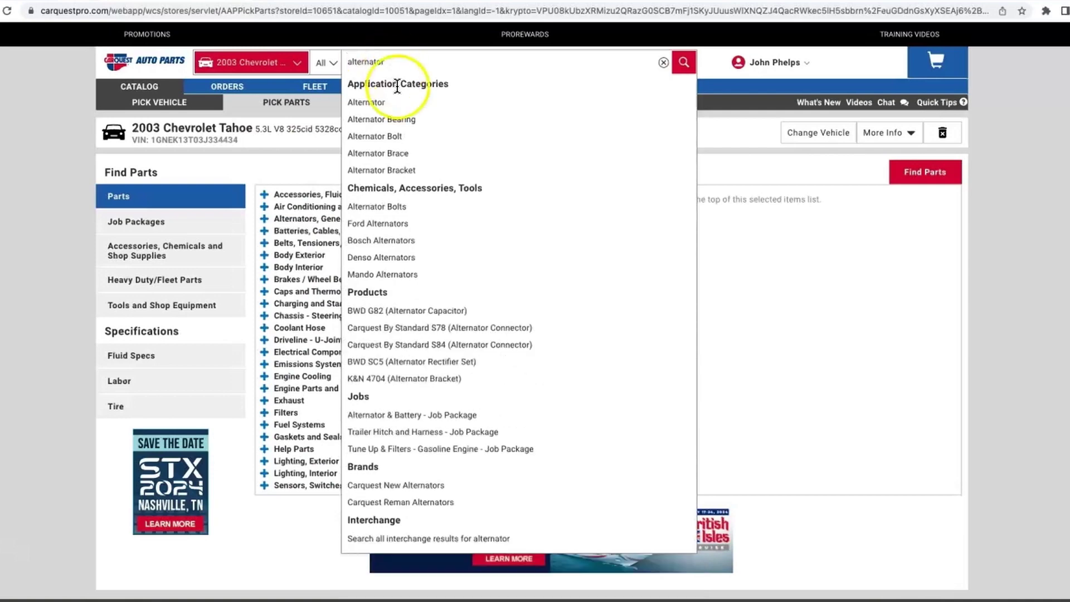
pyautogui.click(387, 106)
pyautogui.click(684, 62)
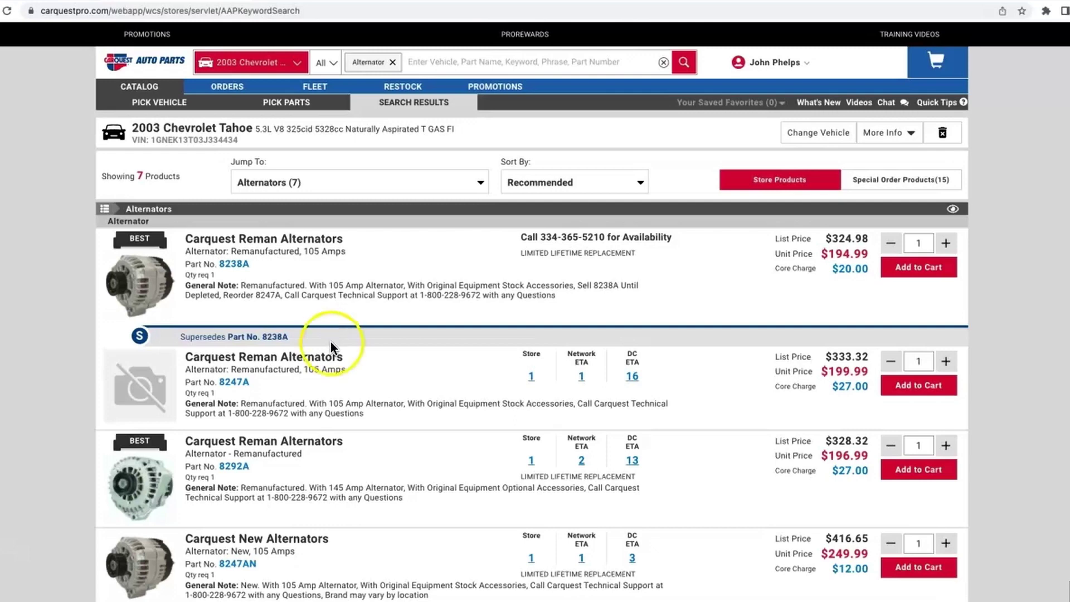
pyautogui.scroll(-1, 389, 380)
pyautogui.scroll(-1, 291, 481)
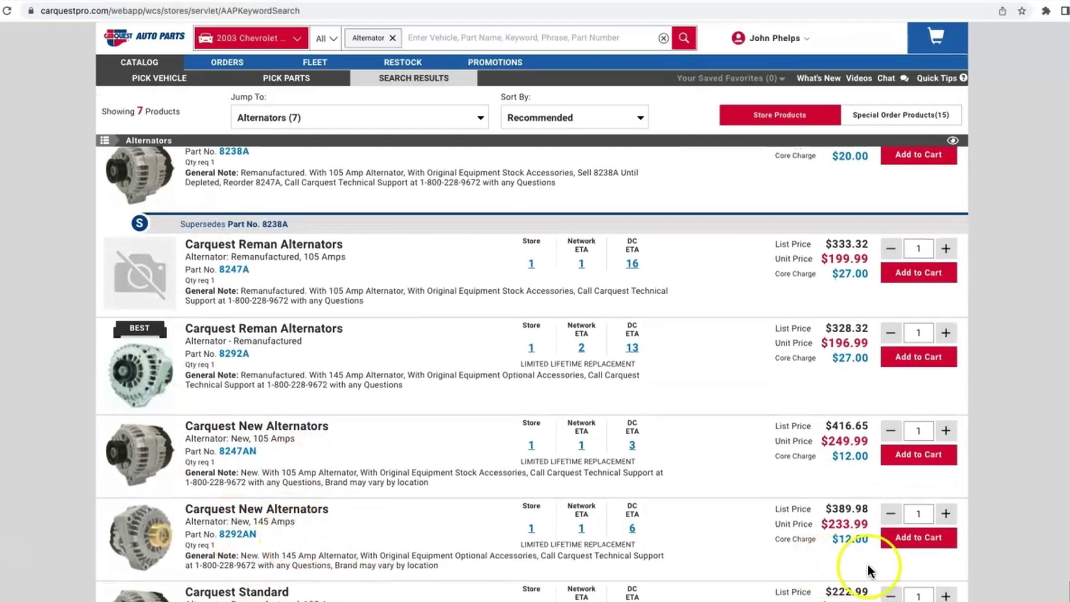
pyautogui.click(918, 544)
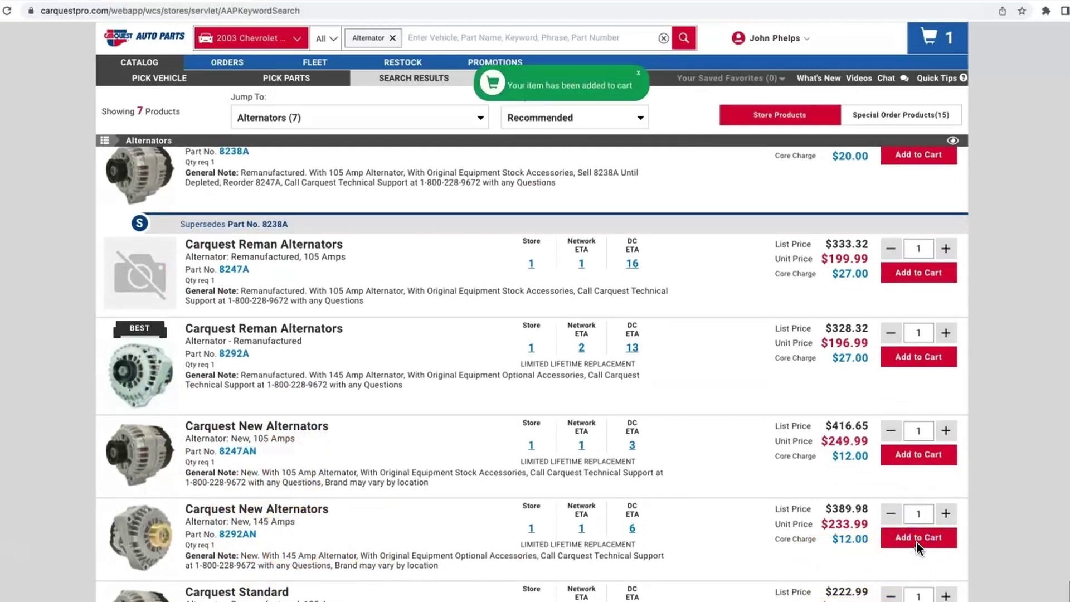
# Transfer the cart's 8292AN alternator to RO #1750 and close the confirmation tab.
pyautogui.click(946, 47)
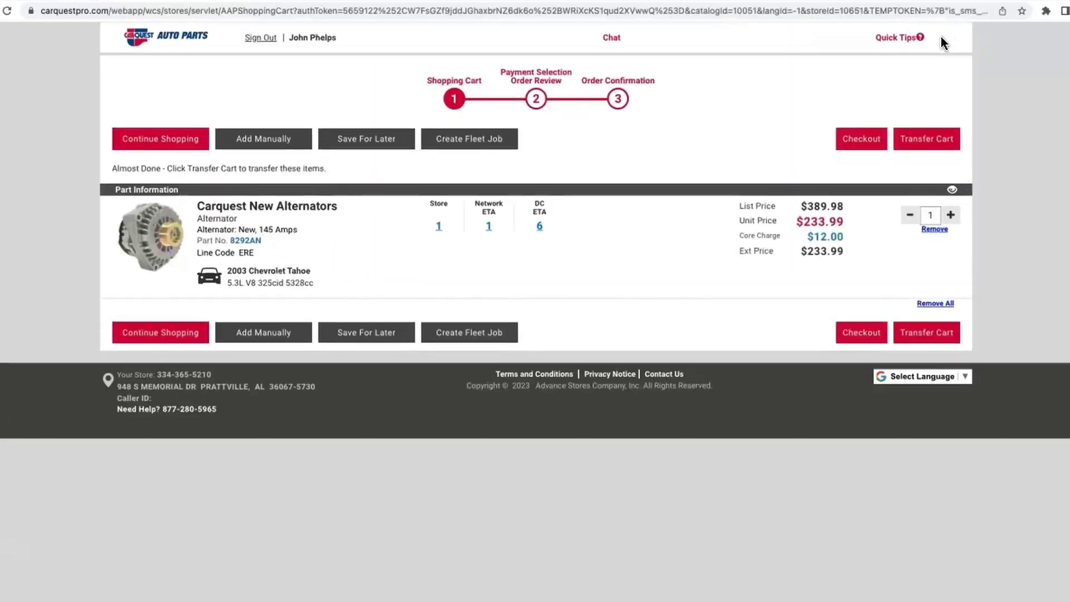
pyautogui.click(863, 139)
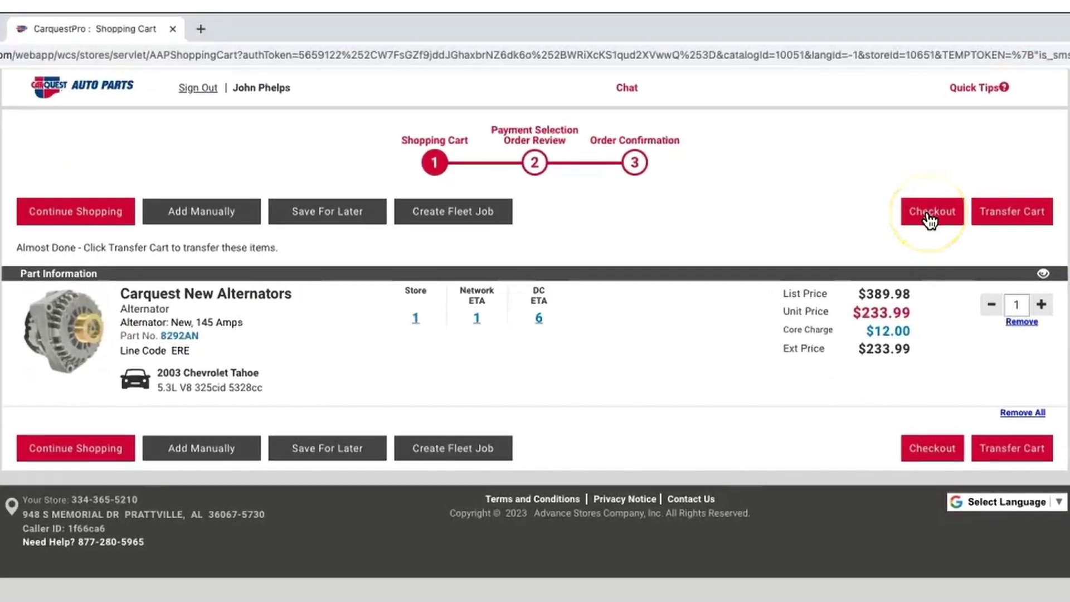
pyautogui.click(1039, 221)
pyautogui.click(1042, 221)
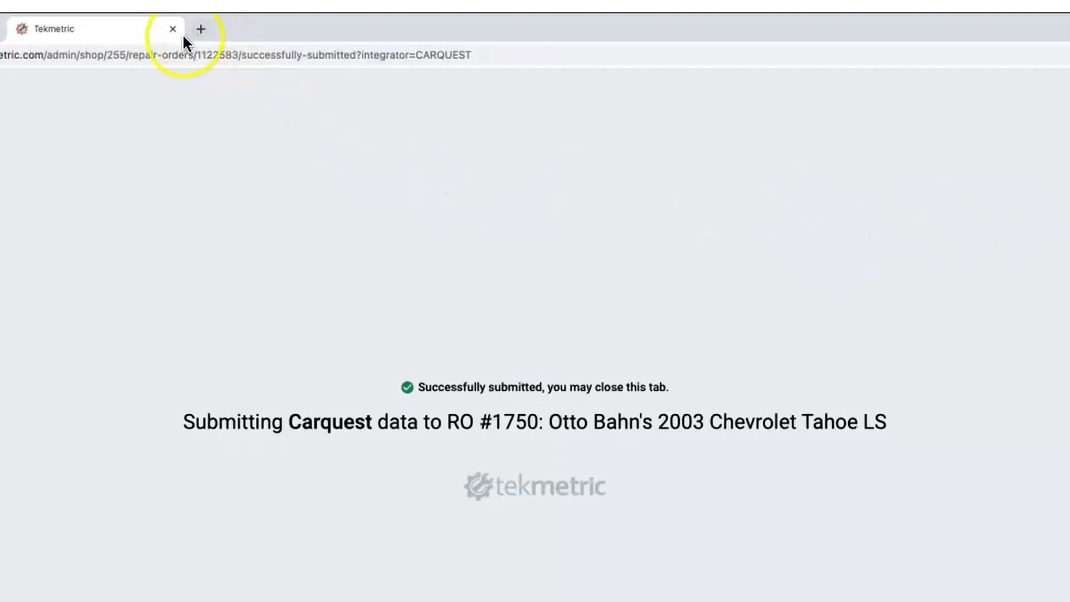
pyautogui.click(172, 29)
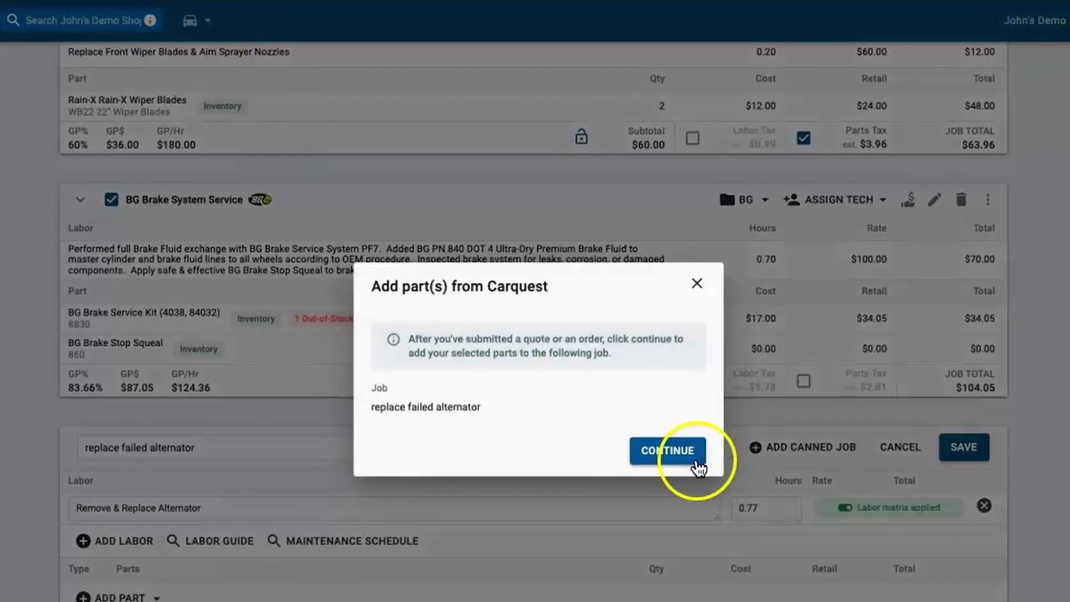
# Add the transferred ERE 8292AN alternator at $233.99 cost to the job and save it.
pyautogui.click(695, 466)
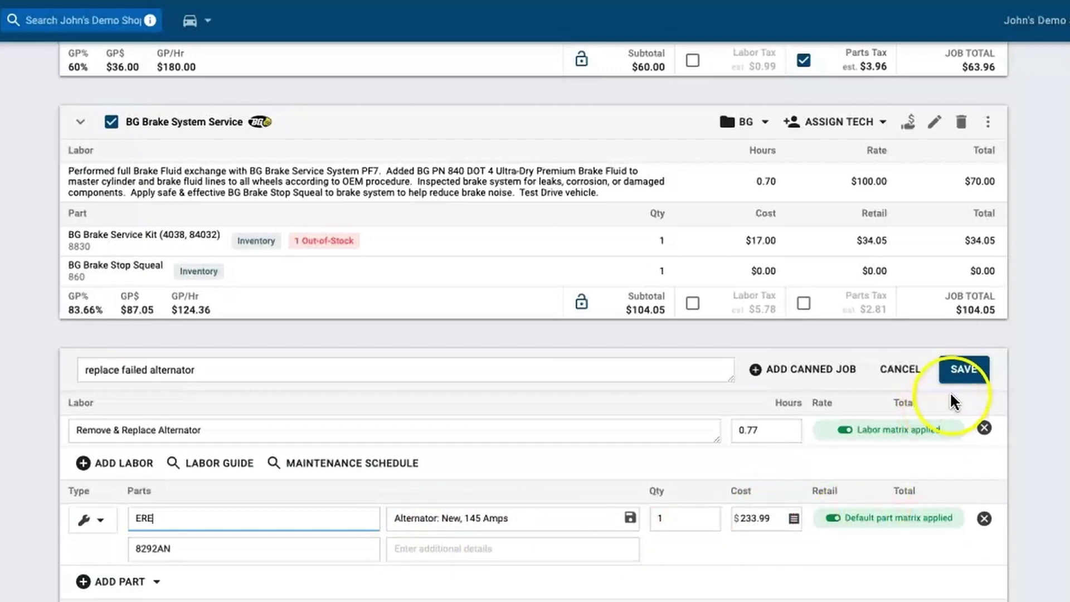
pyautogui.click(959, 372)
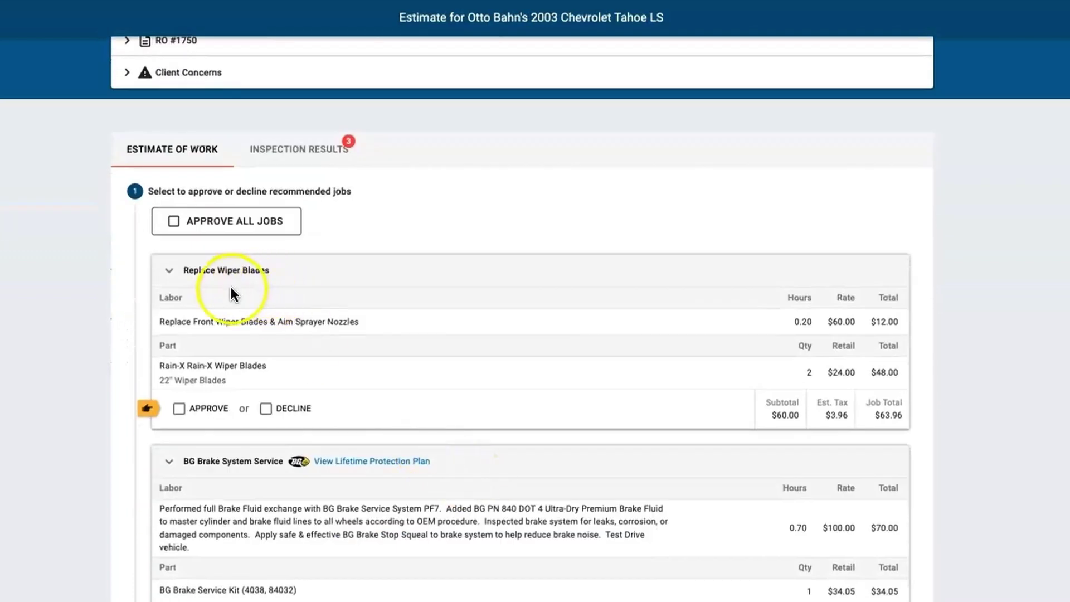
# Approve the wiper blade and alternator jobs and decline the BG Brake System Service.
pyautogui.click(179, 409)
pyautogui.scroll(-4, 234, 429)
pyautogui.click(267, 451)
pyautogui.scroll(-3, 271, 446)
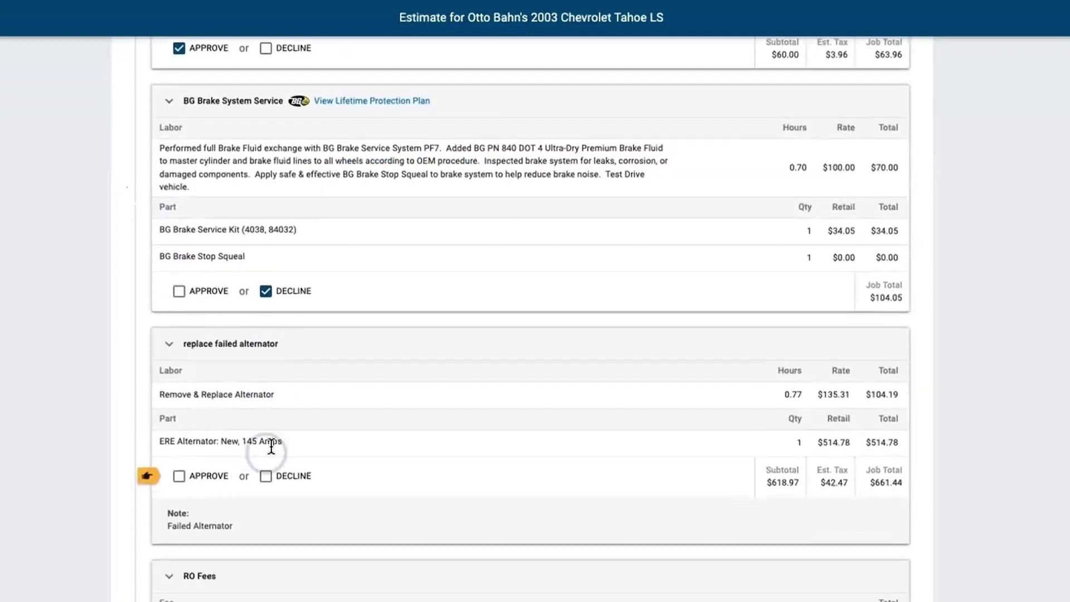
pyautogui.click(179, 476)
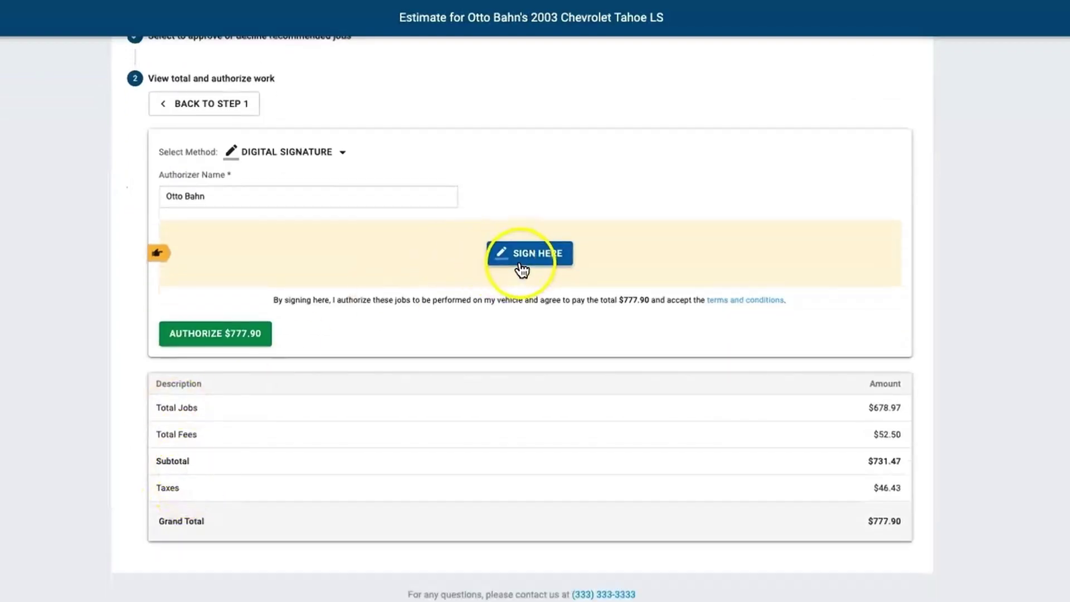
# Sign the estimate and authorize the $777.90 total.
pyautogui.click(520, 257)
pyautogui.moveTo(401, 327); pyautogui.dragTo(452, 246)
pyautogui.moveTo(469, 362)
pyautogui.mouseDown()
pyautogui.moveTo(530, 313)
pyautogui.moveTo(559, 306)
pyautogui.mouseUp()
pyautogui.click(686, 411)
pyautogui.click(241, 413)
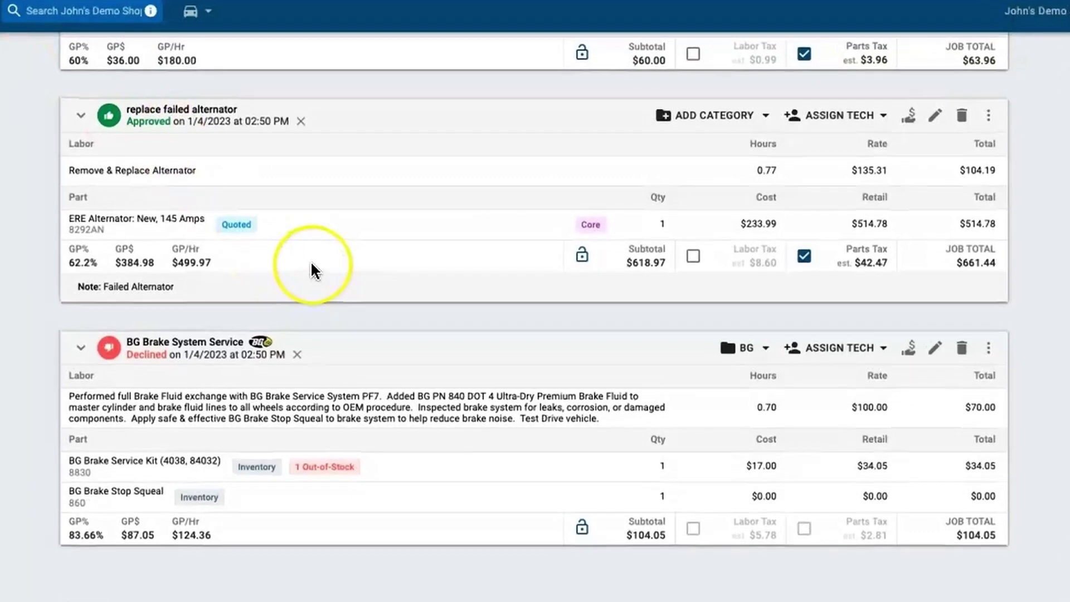
pyautogui.scroll(1, 313, 270)
# From Parts Hub, order the ERE 8292AN alternator from Carquest with PO number TEST ORDER.
pyautogui.scroll(8, 313, 264)
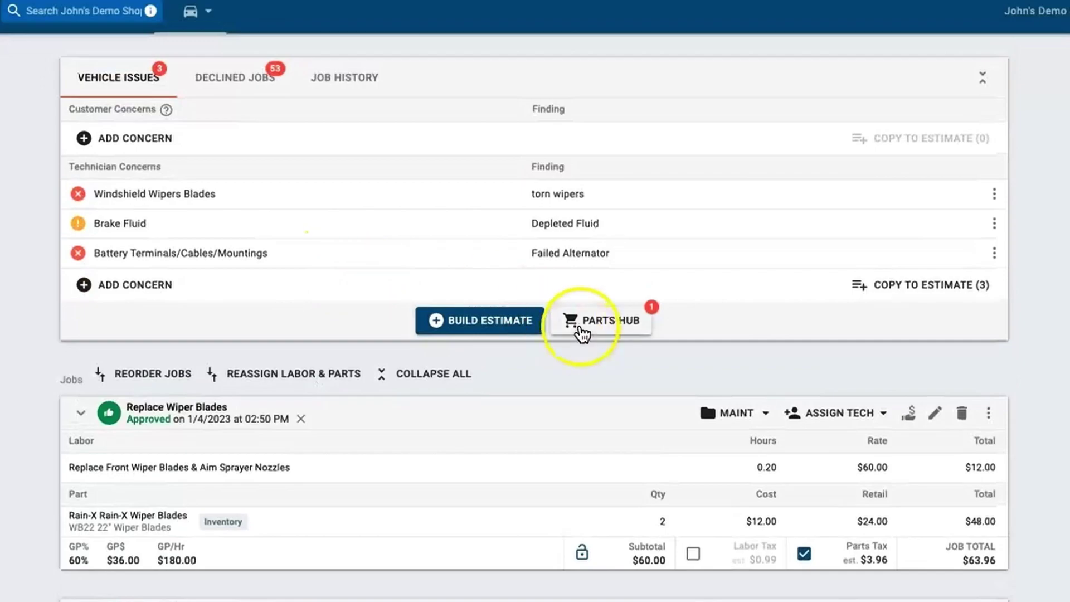
pyautogui.click(581, 317)
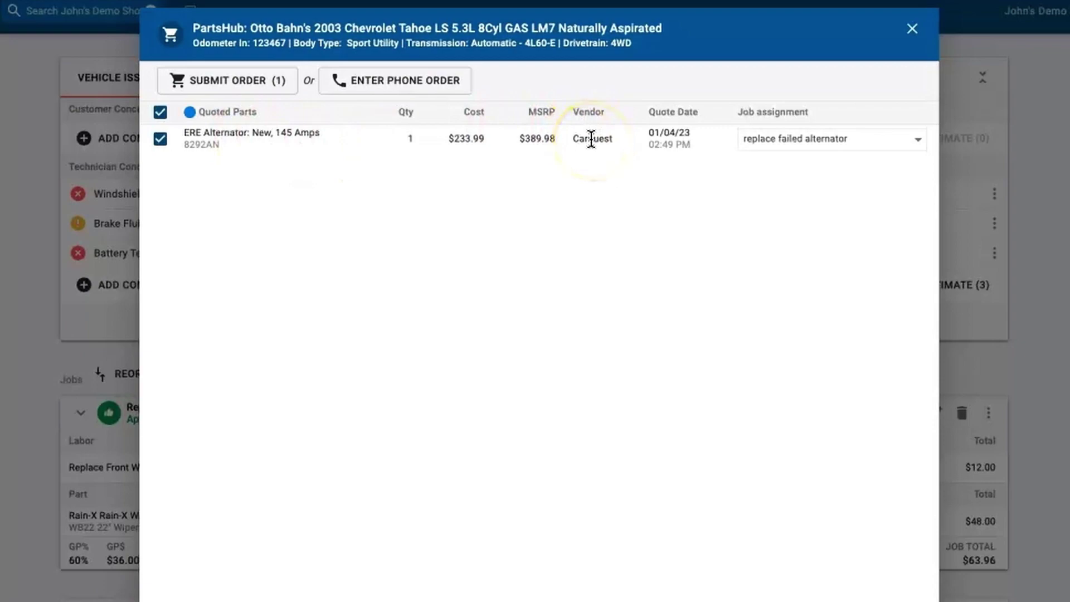
pyautogui.click(238, 89)
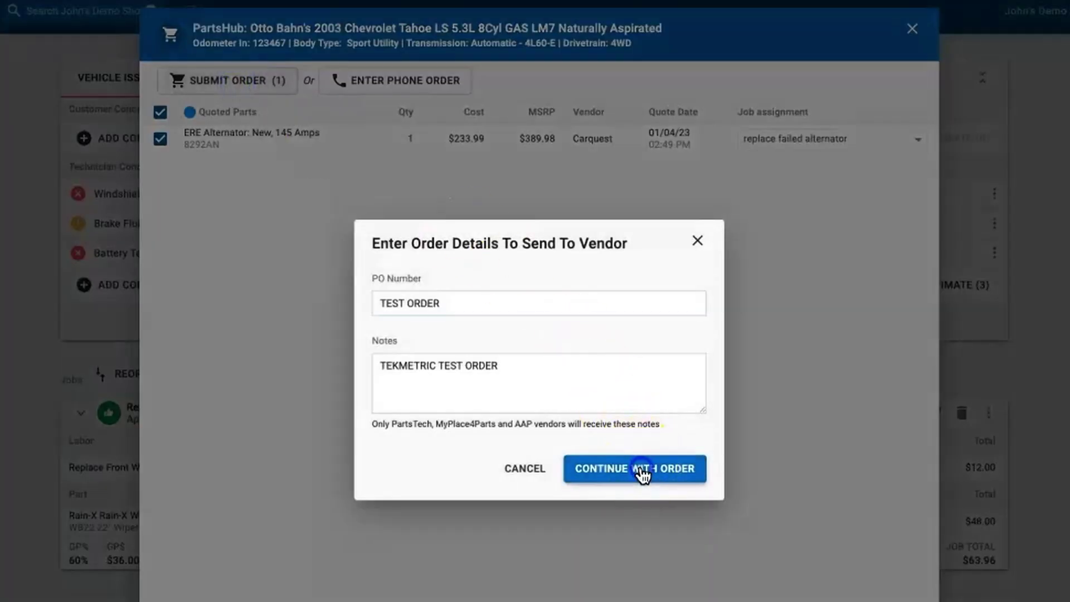
pyautogui.click(640, 471)
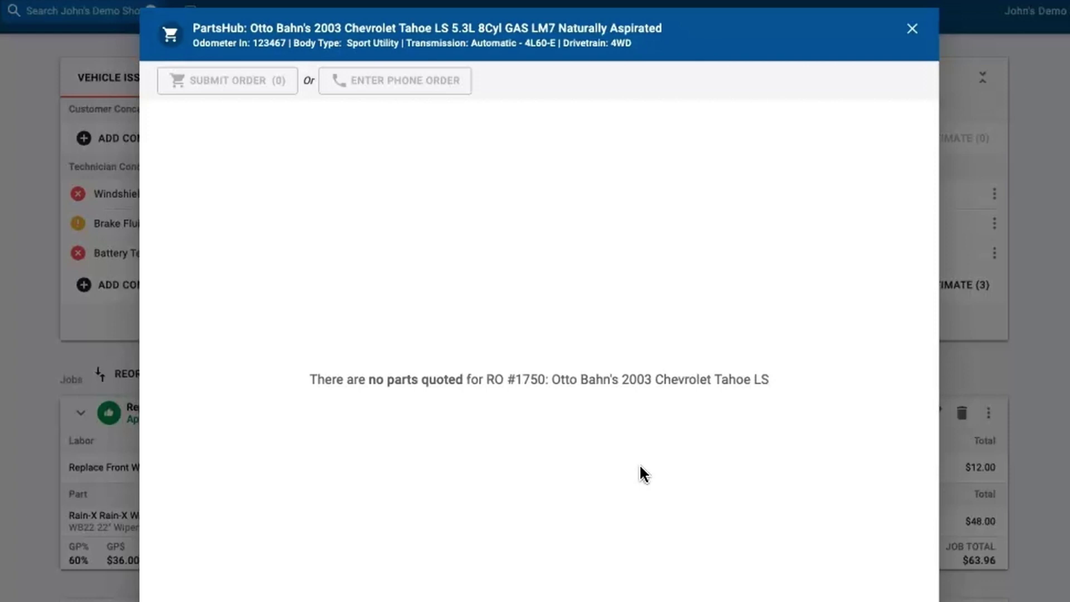
pyautogui.click(645, 477)
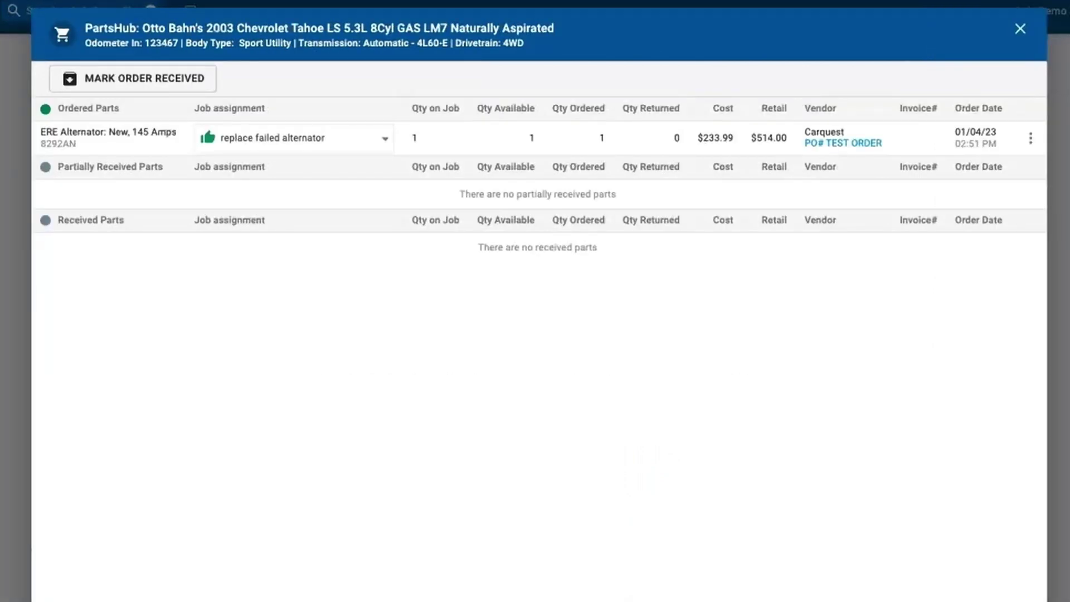
# Mark the ERE 8292AN Carquest alternator order as received, then close PartsHub.
pyautogui.click(107, 80)
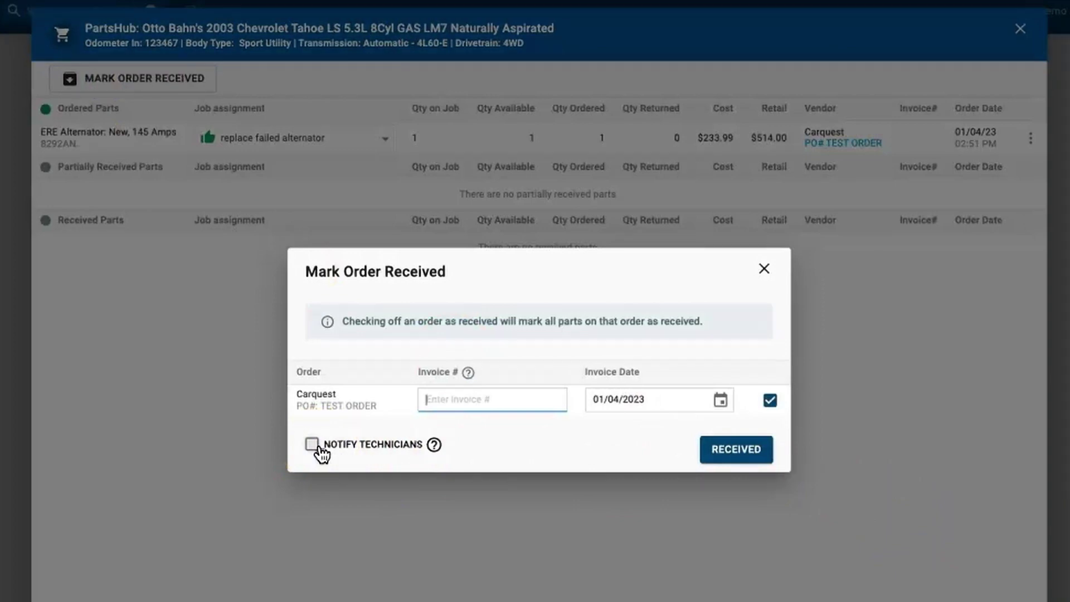
pyautogui.click(732, 449)
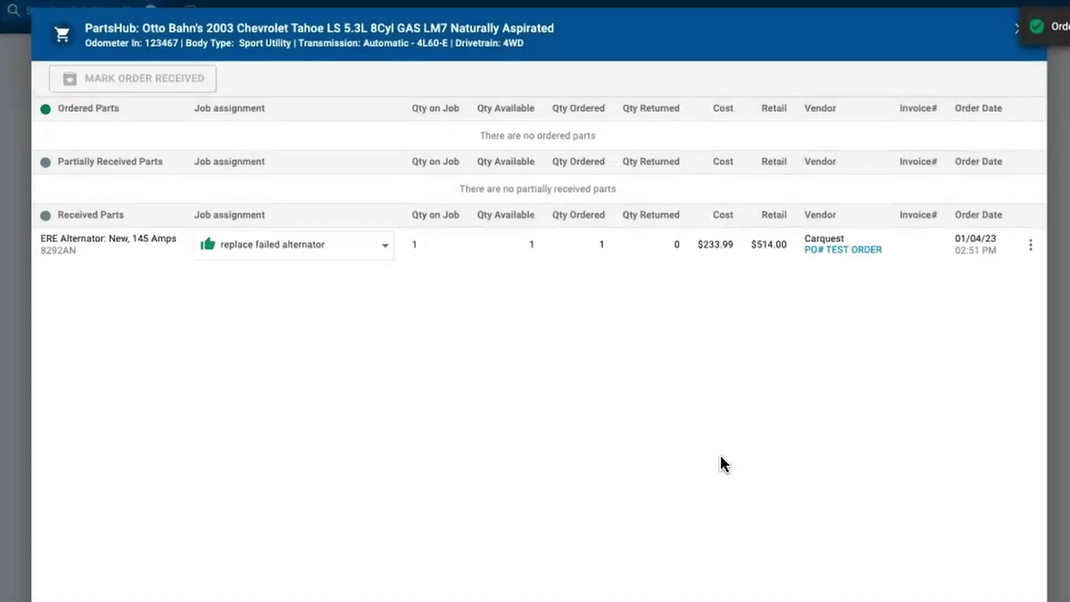
pyautogui.click(1022, 32)
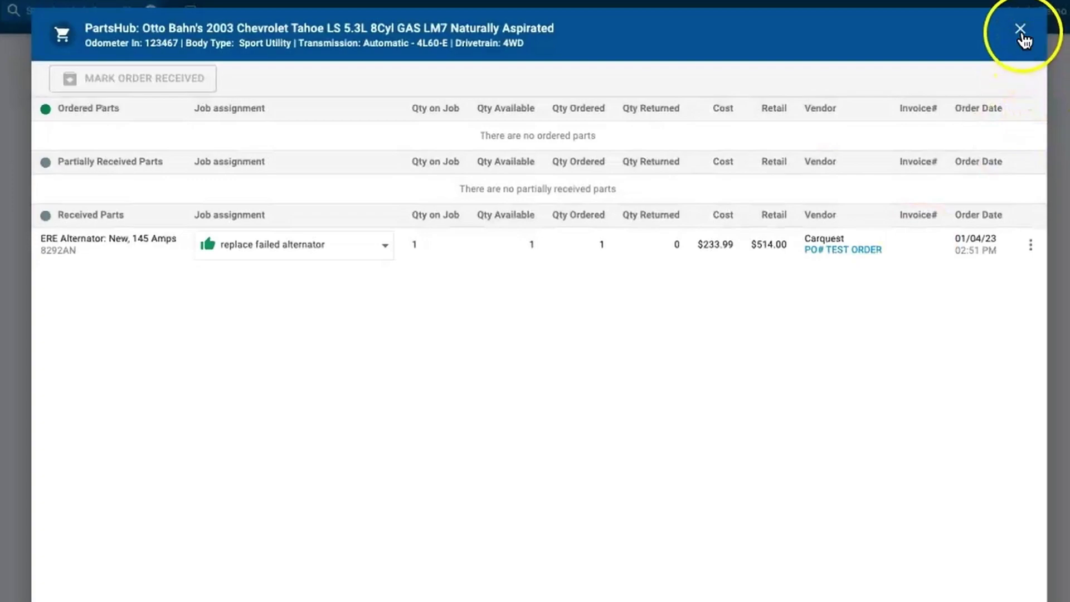